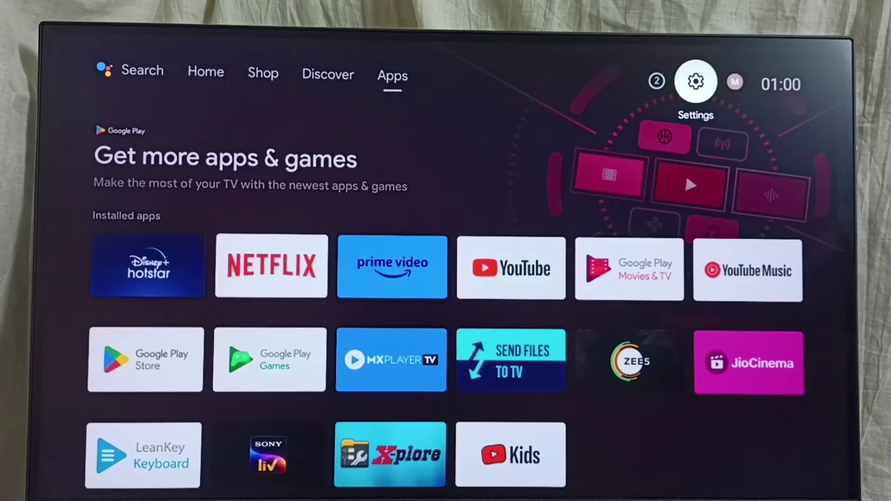
Open Settings from the gear icon and enter Device Preferences.
{"action": "key", "text": "Left"}
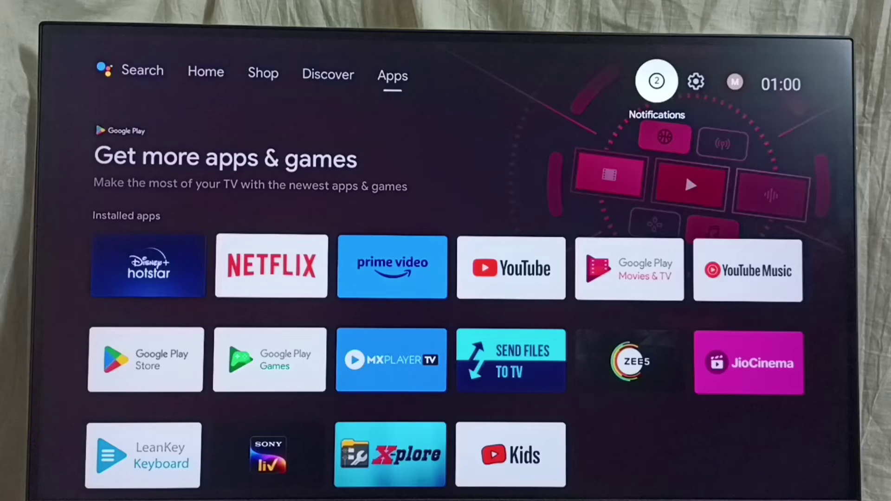
{"action": "key", "text": "Right"}
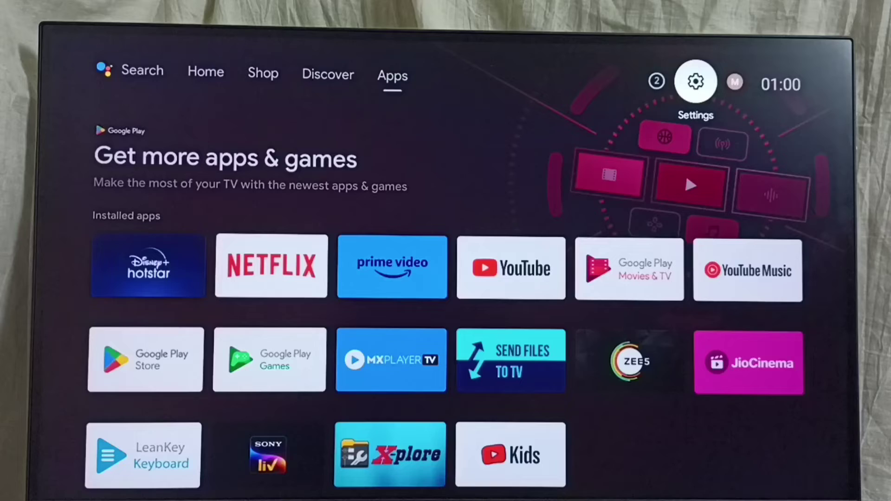
{"action": "key", "text": "Return"}
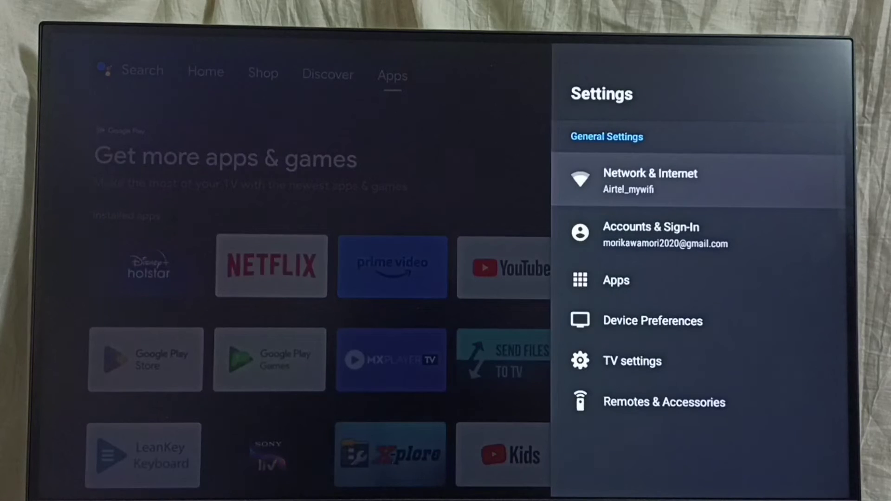
{"action": "key", "text": "Down"}
{"action": "key", "text": "Down"}
{"action": "key", "text": "Down"}
{"action": "key", "text": "Down"}
{"action": "key", "text": "Up"}
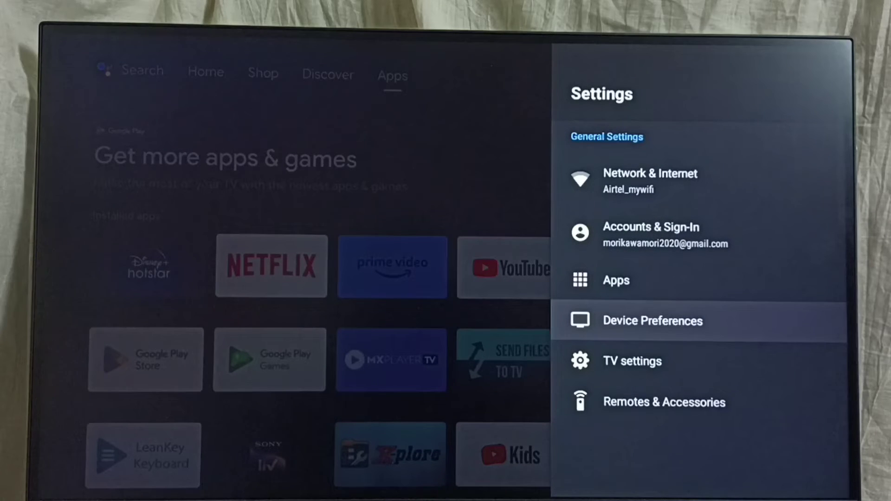
{"action": "key", "text": "Return"}
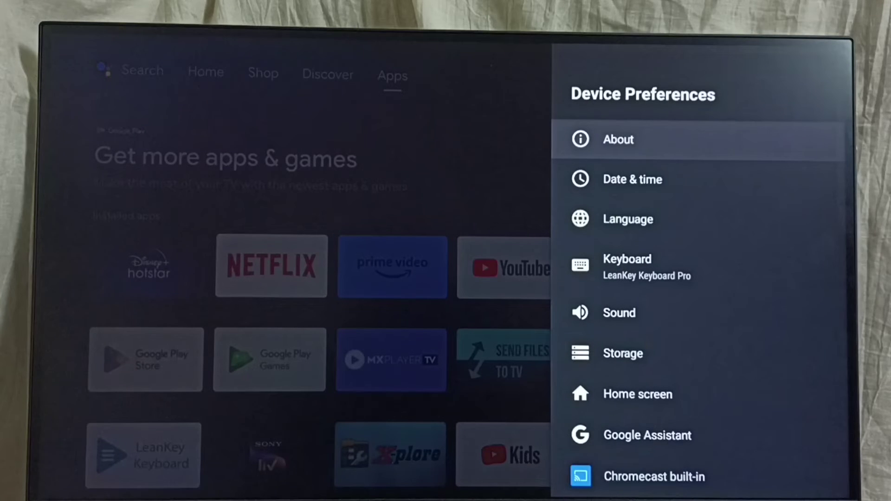
Review the About details, such as Android 10 and security patch, then return to System update.
{"action": "key", "text": "Return"}
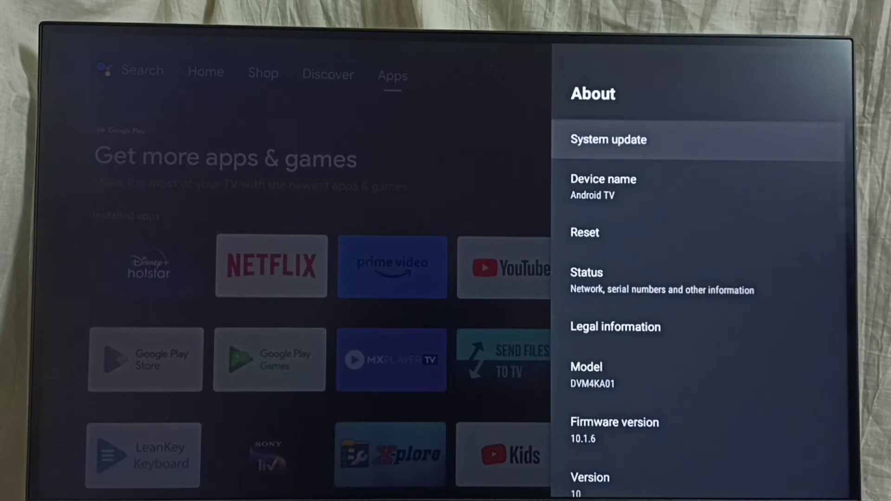
{"action": "key", "text": "Down"}
{"action": "key", "text": "Down"}
{"action": "key", "text": "Down"}
{"action": "key", "text": "Down"}
{"action": "key", "text": "Down"}
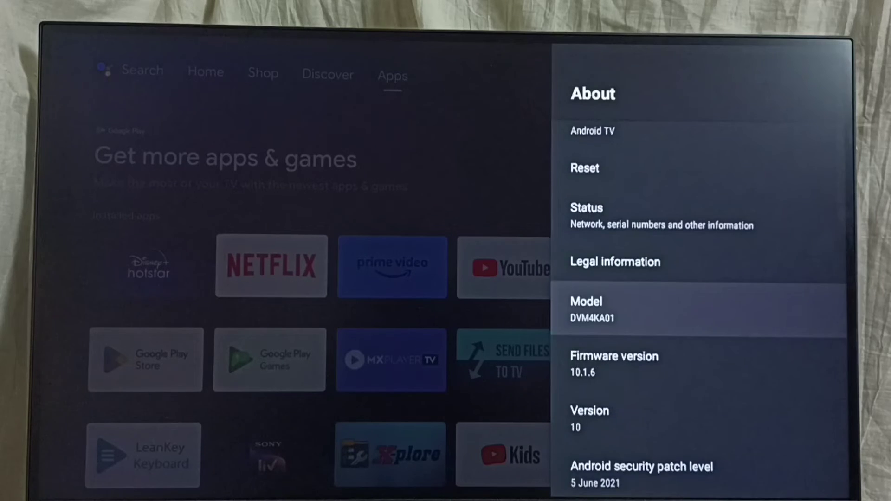
{"action": "key", "text": "Down"}
{"action": "key", "text": "Down"}
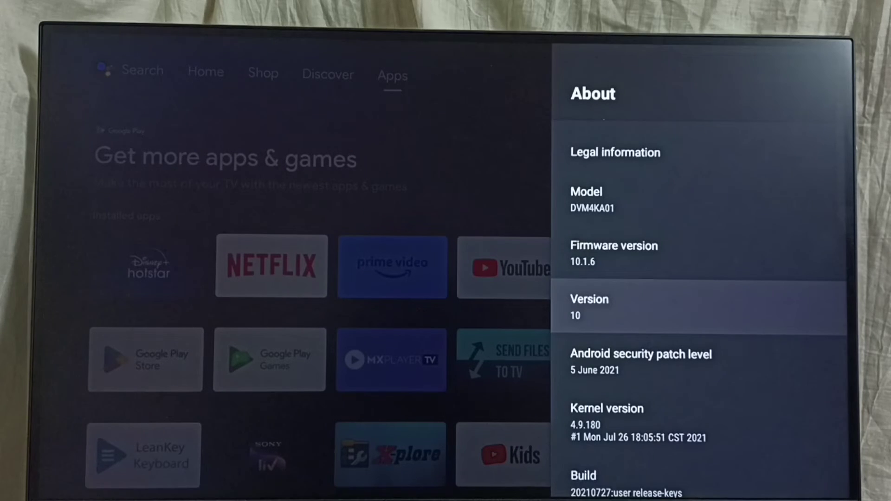
{"action": "key", "text": "Up"}
{"action": "key", "text": "Up"}
{"action": "key", "text": "Up"}
{"action": "key", "text": "Up"}
{"action": "key", "text": "Up"}
{"action": "key", "text": "Up"}
{"action": "key", "text": "Up"}
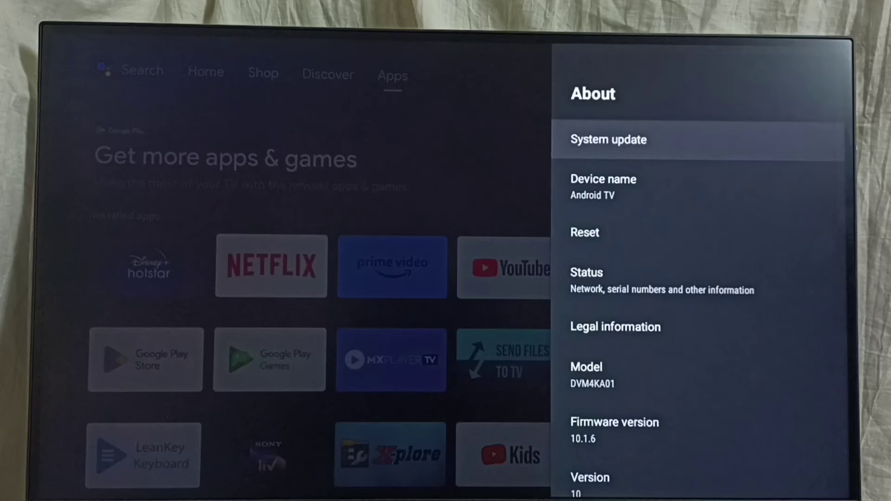
Run the system update check until V12.1.1 (762 MB) is offered for download.
{"action": "key", "text": "Return"}
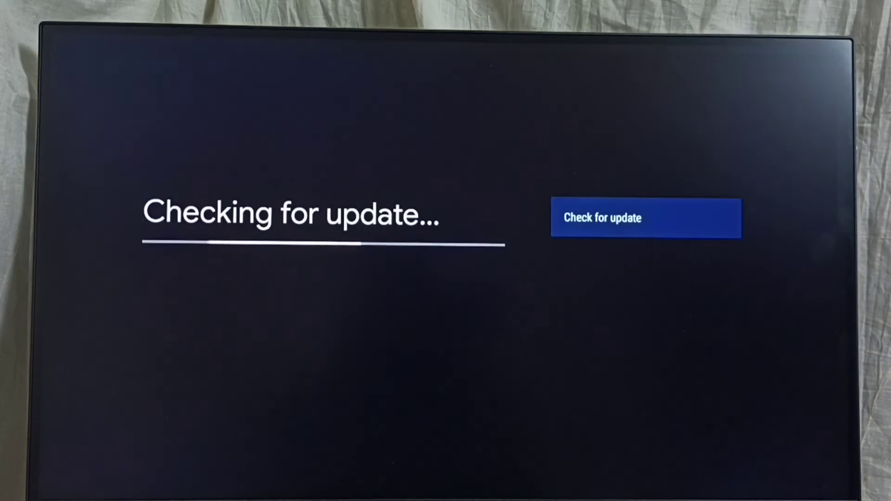